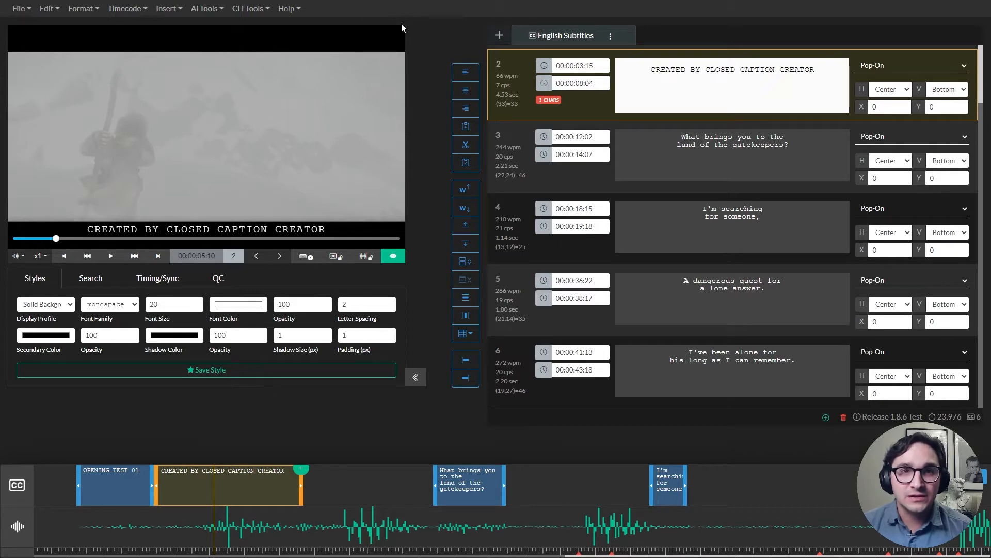
Browse the saved projects in Restore Event Groups, selecting Release 1.8.6 Test, and close without restoring
left_click(289, 11)
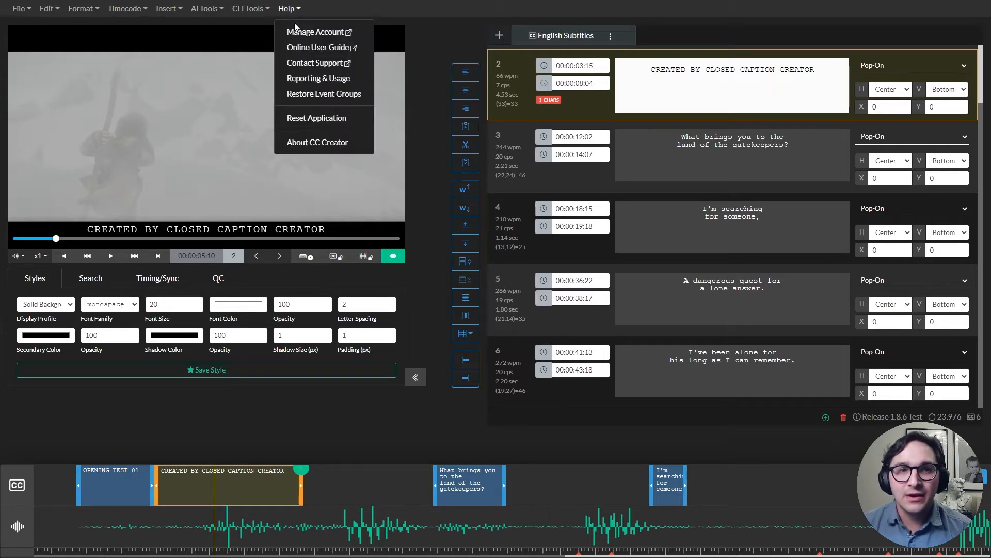
left_click(334, 95)
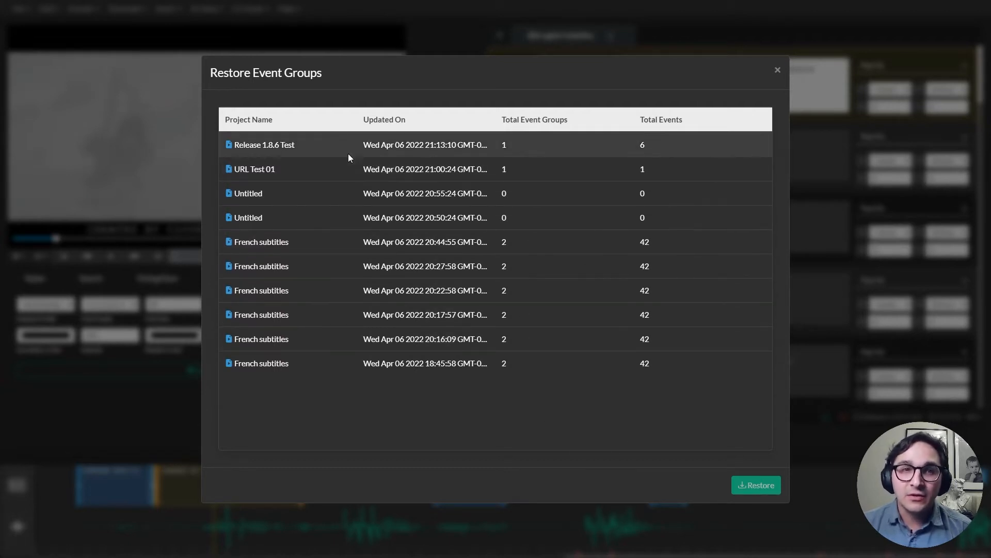
left_click(327, 142)
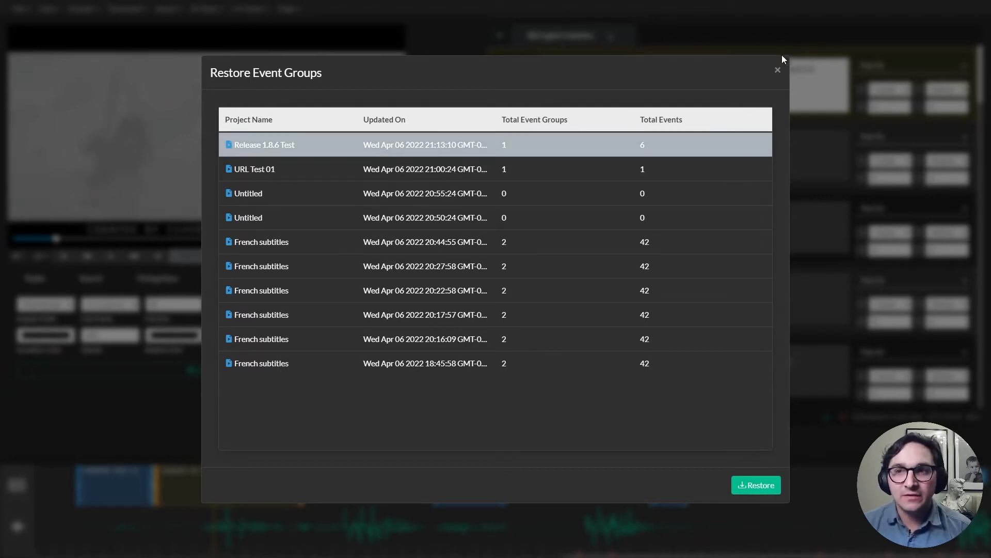
left_click(780, 71)
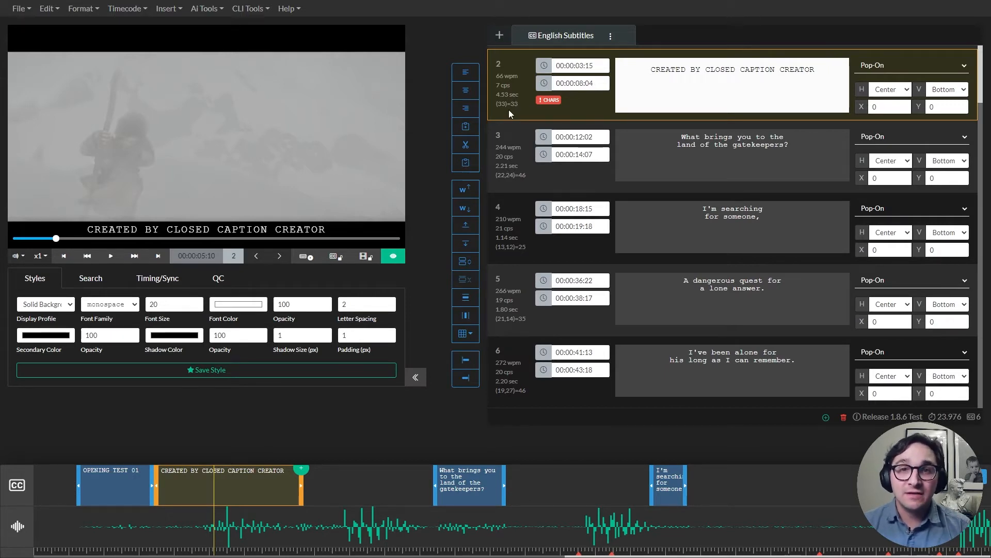
Enable Overlap Detection in the English Subtitles event group settings and update the group
left_click(507, 176)
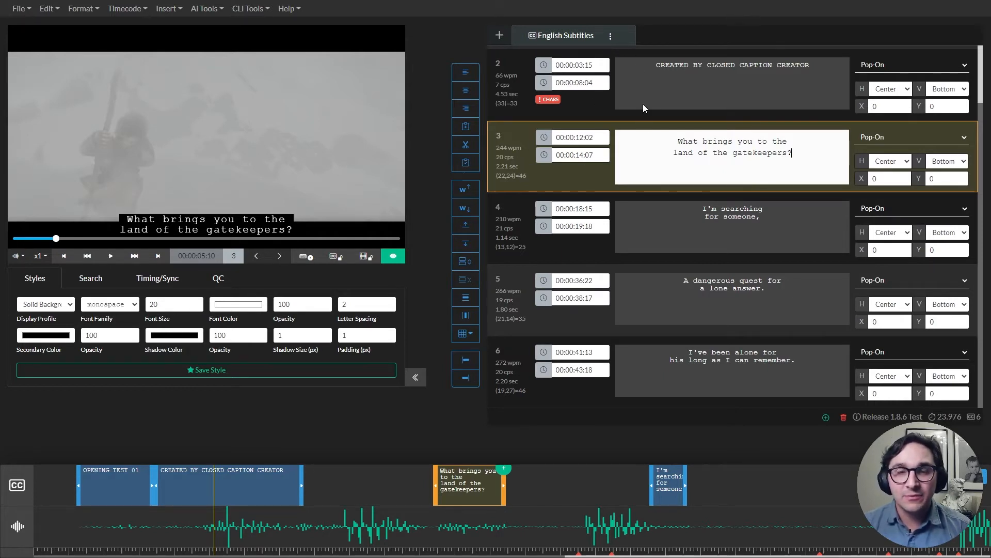
left_click(218, 281)
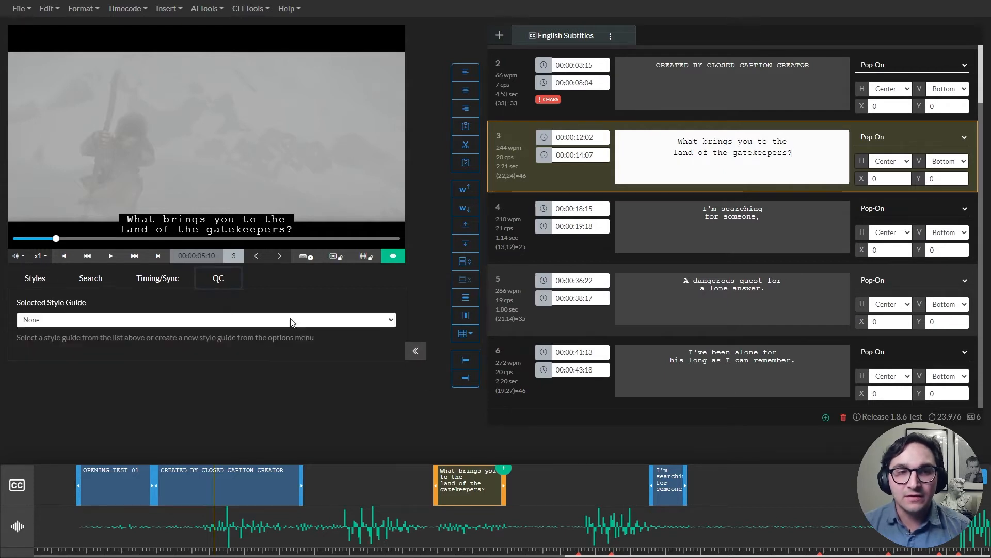
left_click(614, 40)
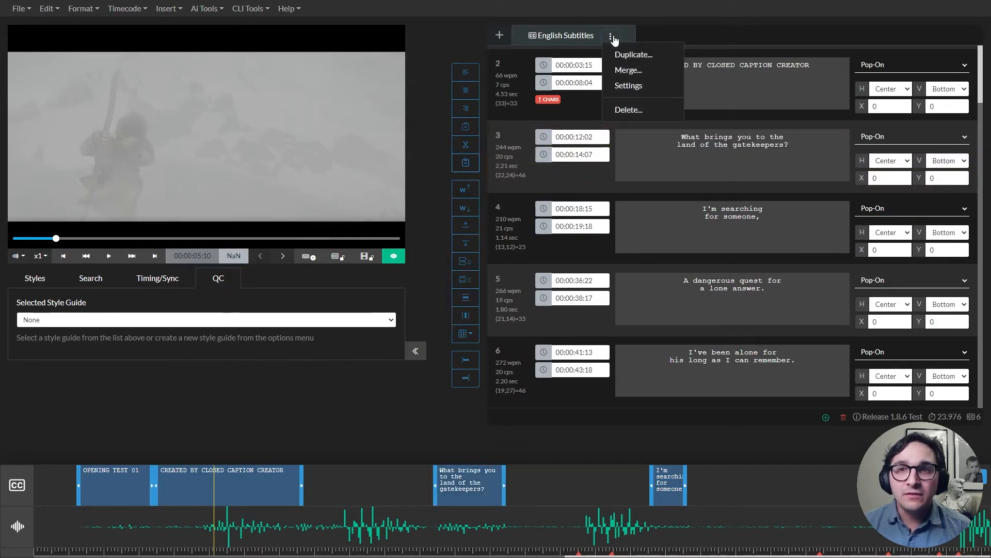
left_click(634, 89)
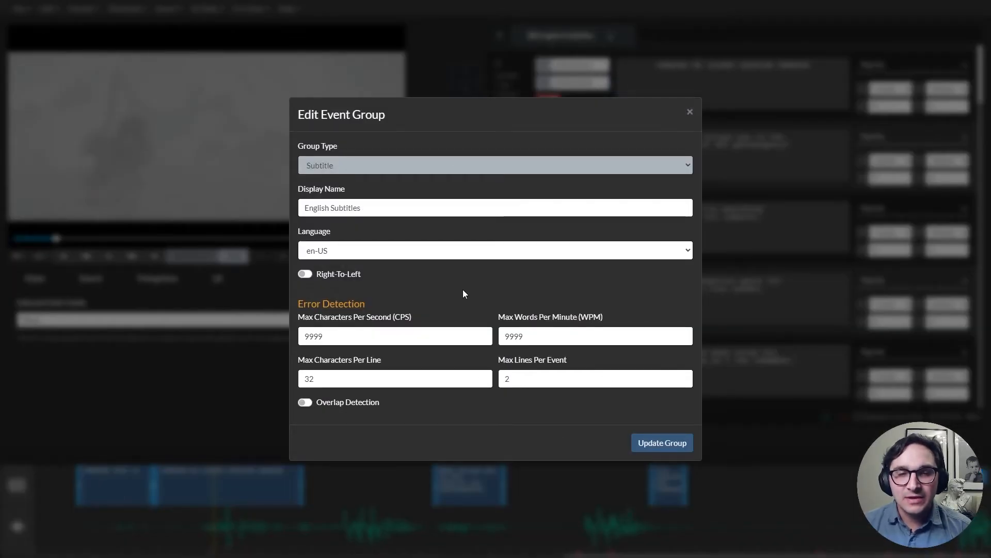
left_click(301, 402)
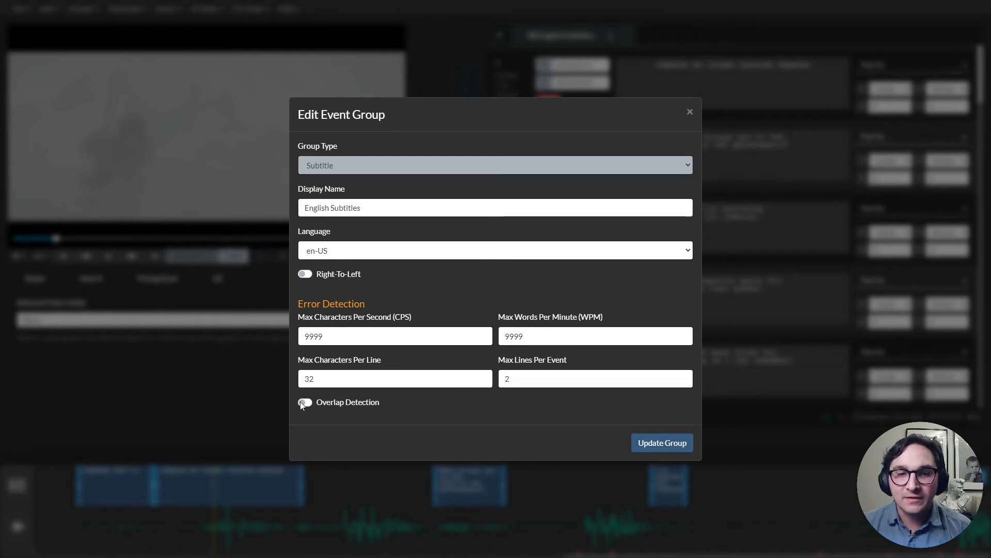
left_click(663, 444)
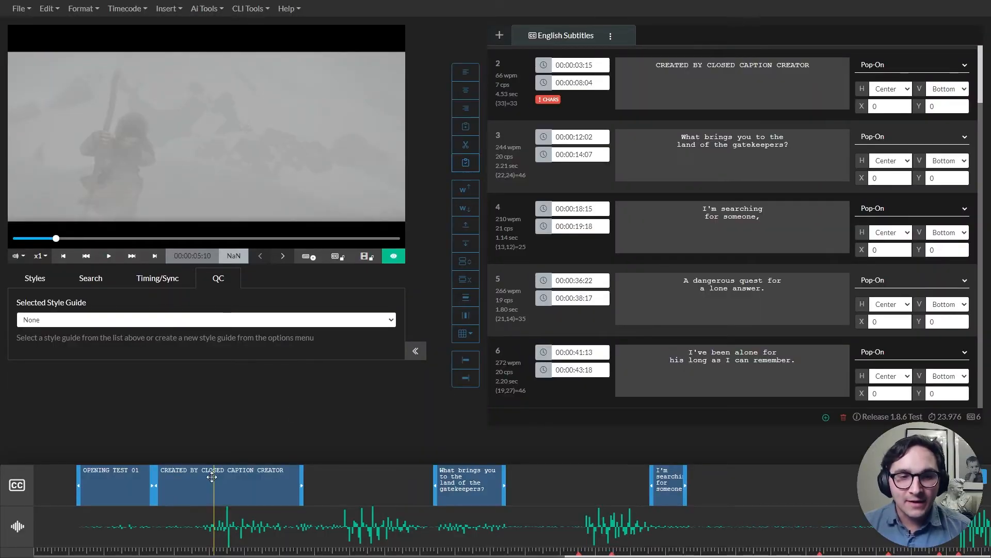
Move subtitle 2's start earlier to 00:00:03:01 so it overlaps subtitle 1, then align it back after subtitle 1
left_click(184, 485)
left_click_drag(157, 485, 138, 485)
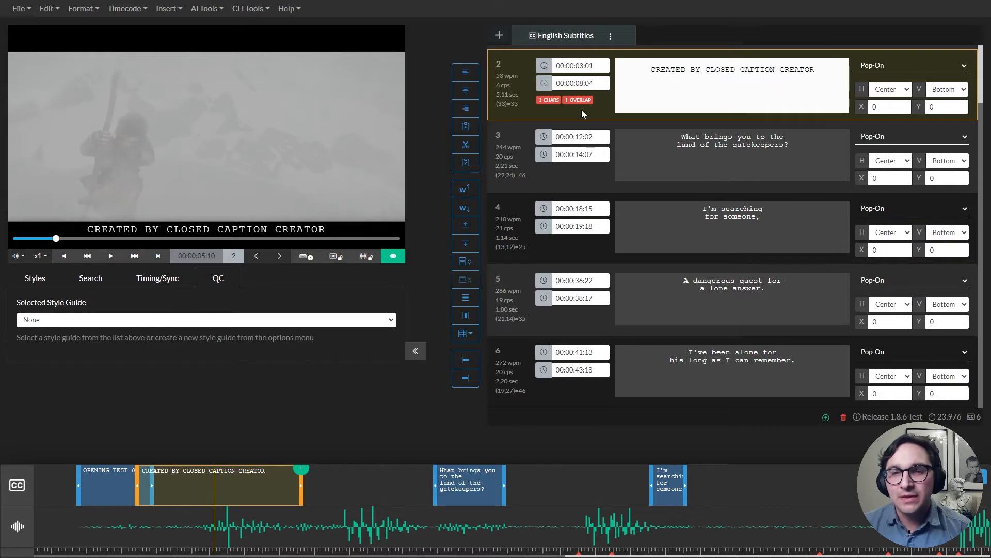
left_click(466, 360)
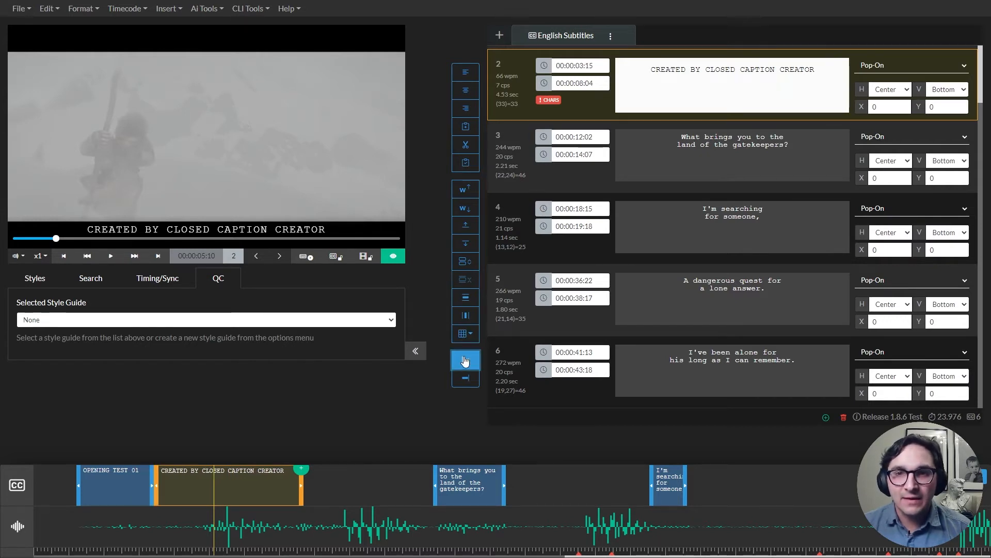
Extend subtitle 1's end on the timeline to 00:00:04:18 so it overlaps subtitle 2
left_click(128, 492)
left_click_drag(147, 488, 186, 488)
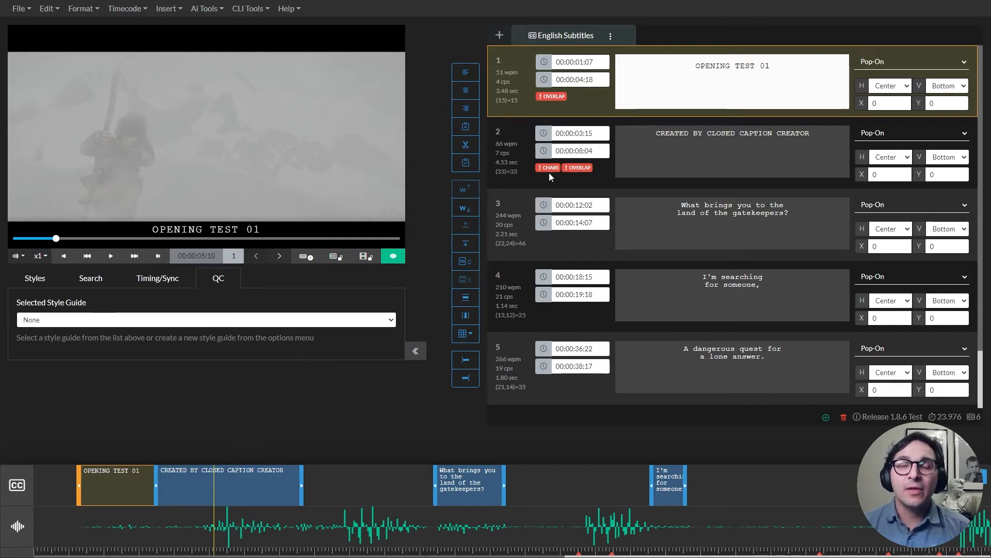
Snap subtitle 2's start to the end of subtitle 1
left_click(657, 165)
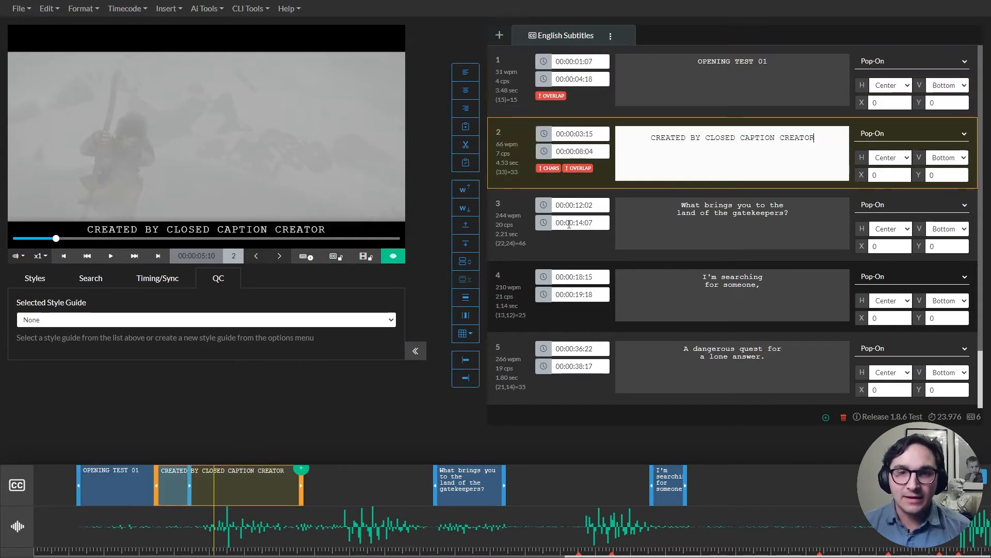
scroll(671, 206, "down", 1)
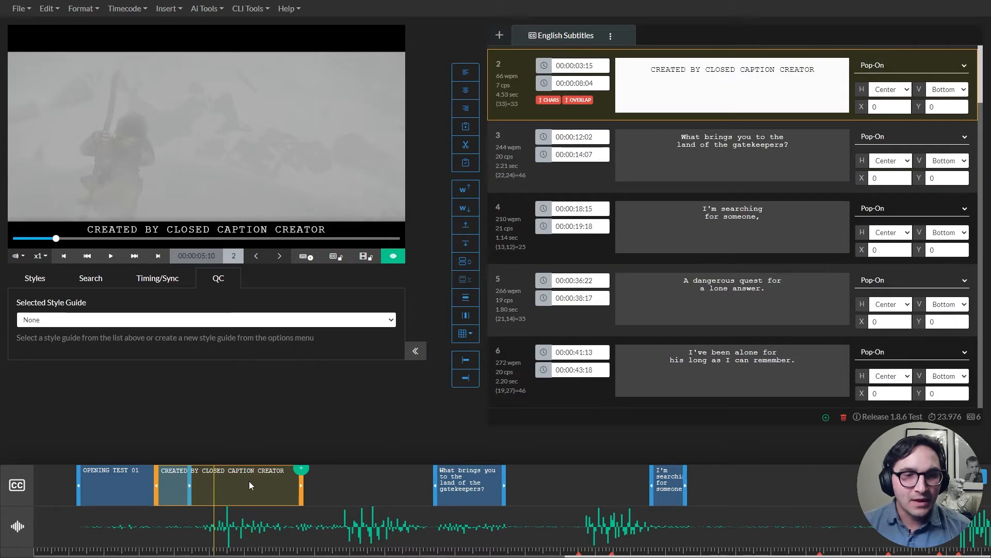
left_click(468, 379)
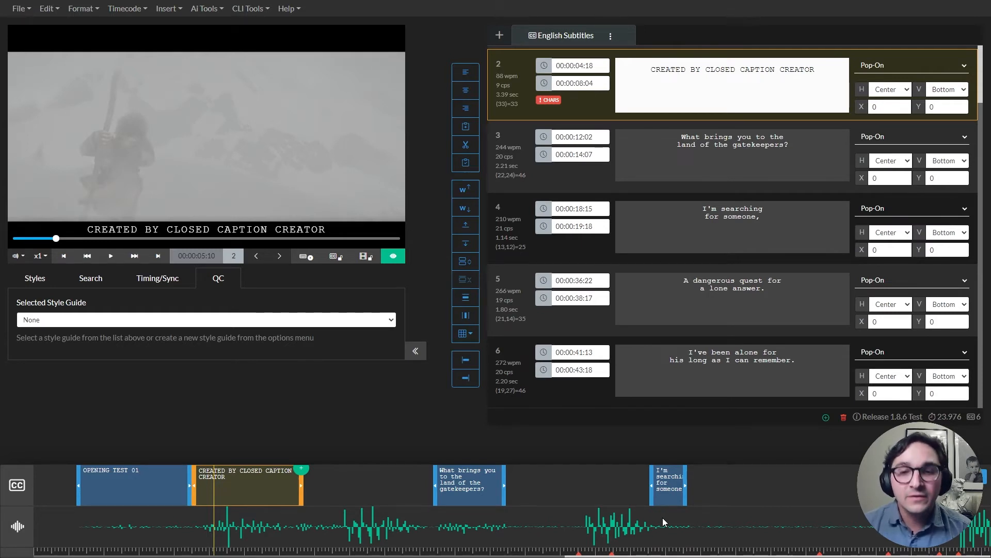
Scrub through the waveform to review playback around subtitles 2 and 3
left_click(335, 532)
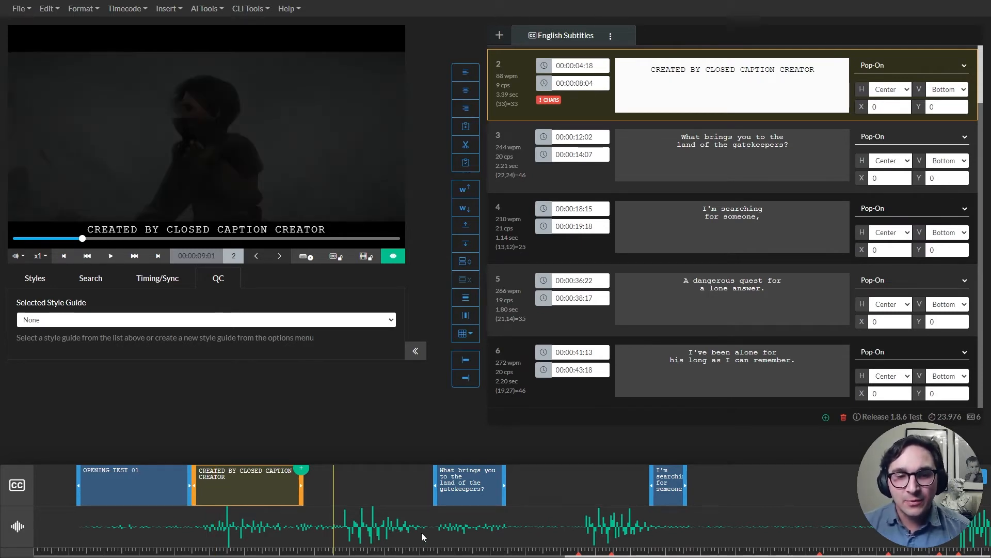
left_click(422, 532)
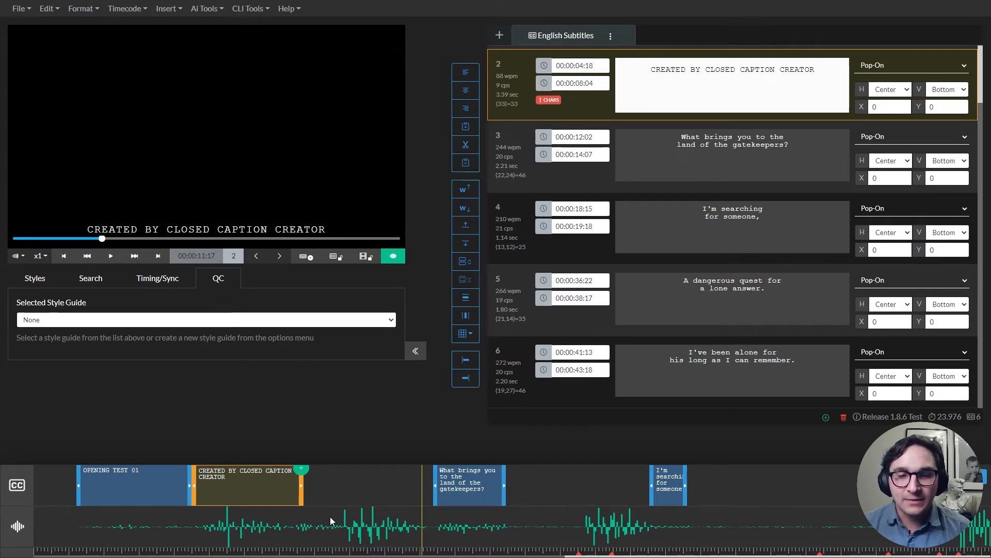
left_click(344, 525)
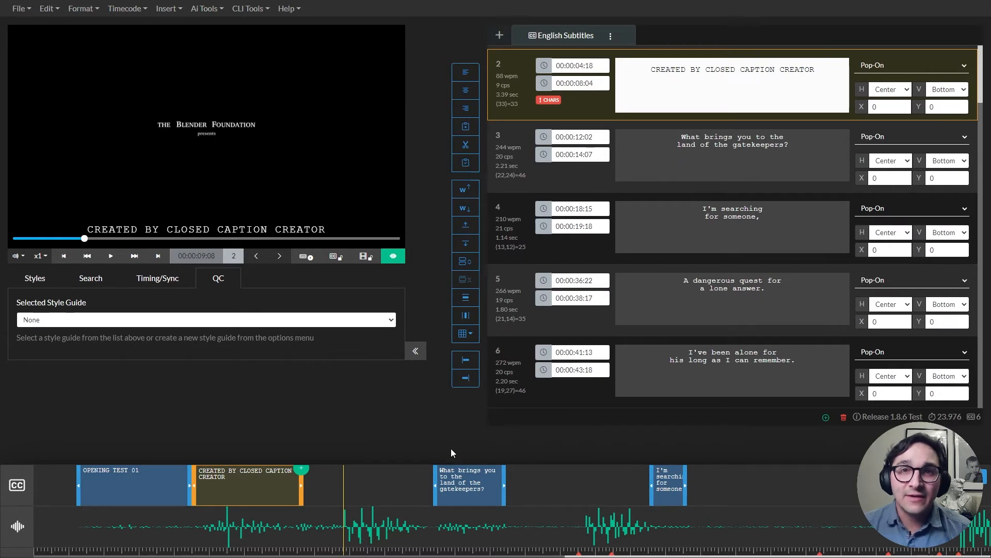
left_click(585, 528)
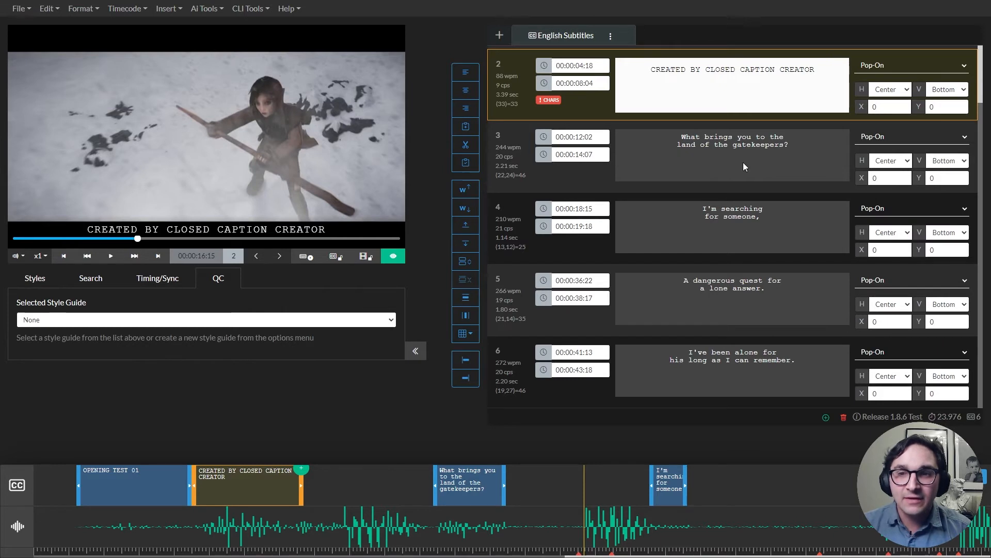
left_click(468, 476)
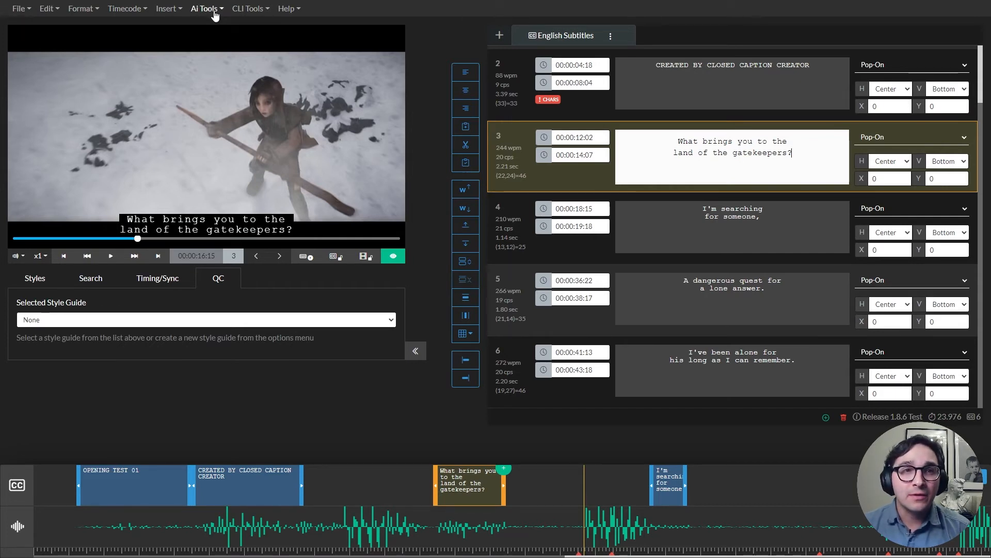
Import a media file from Cloud Storage by pasting the trailer.mp4 URL with a 16:9 aspect ratio
left_click(24, 12)
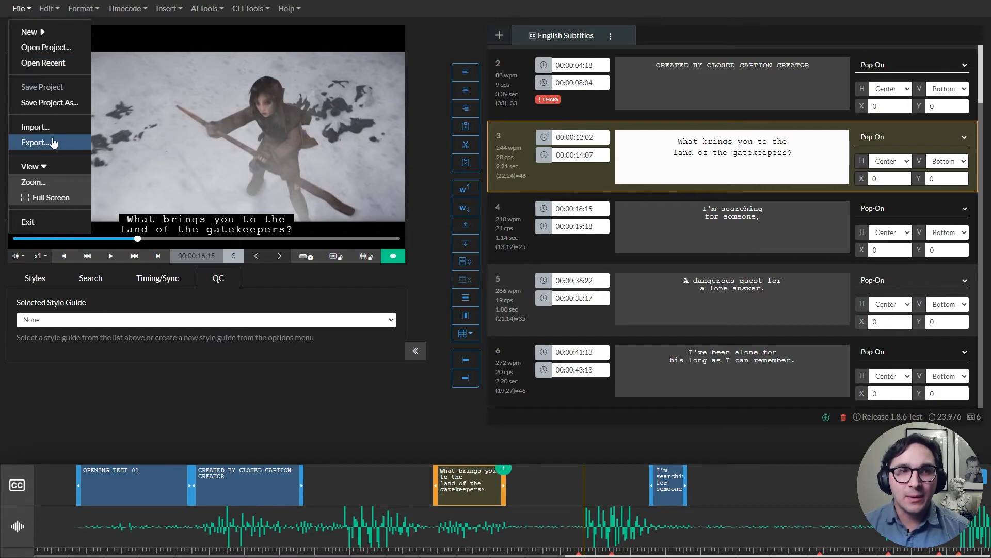
left_click(35, 126)
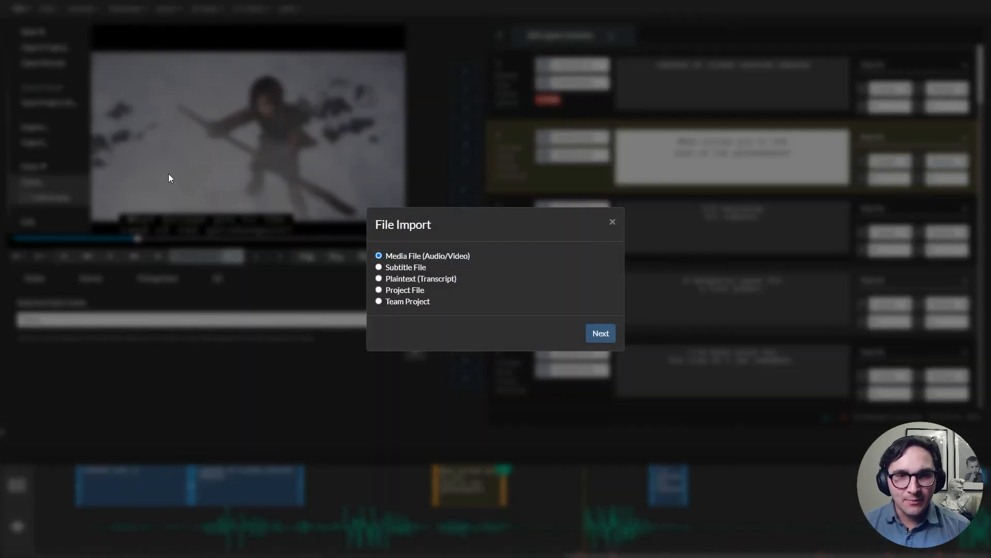
left_click(609, 336)
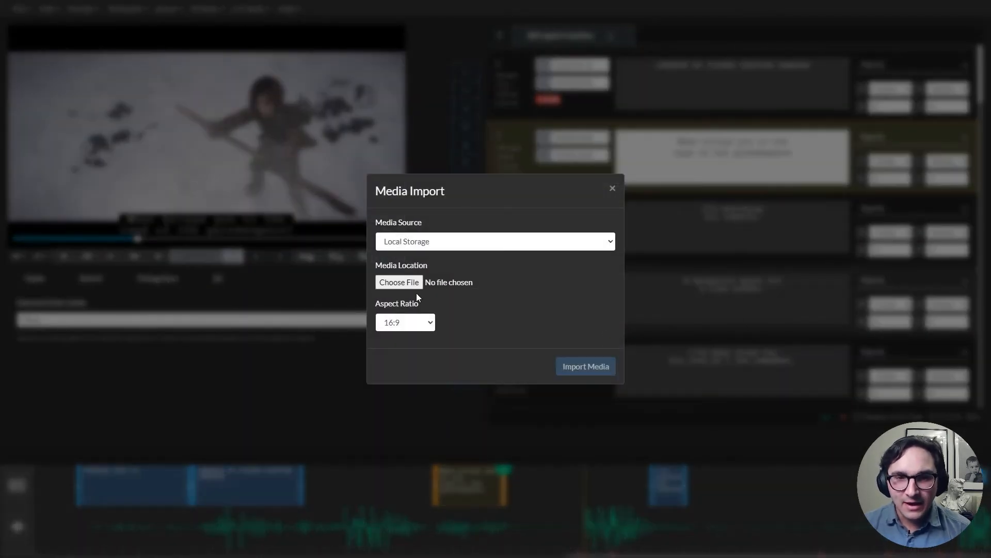
left_click(394, 248)
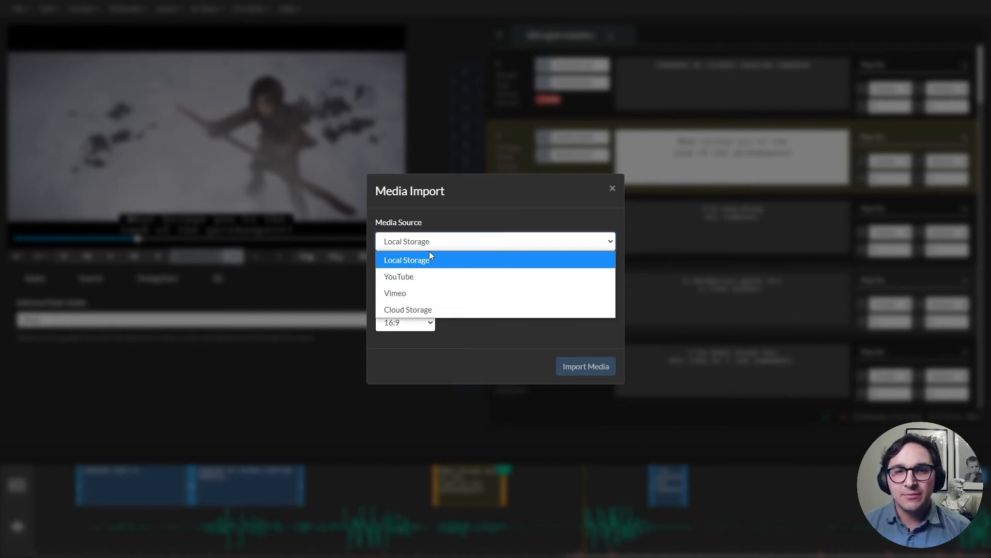
left_click(404, 309)
left_click(447, 283)
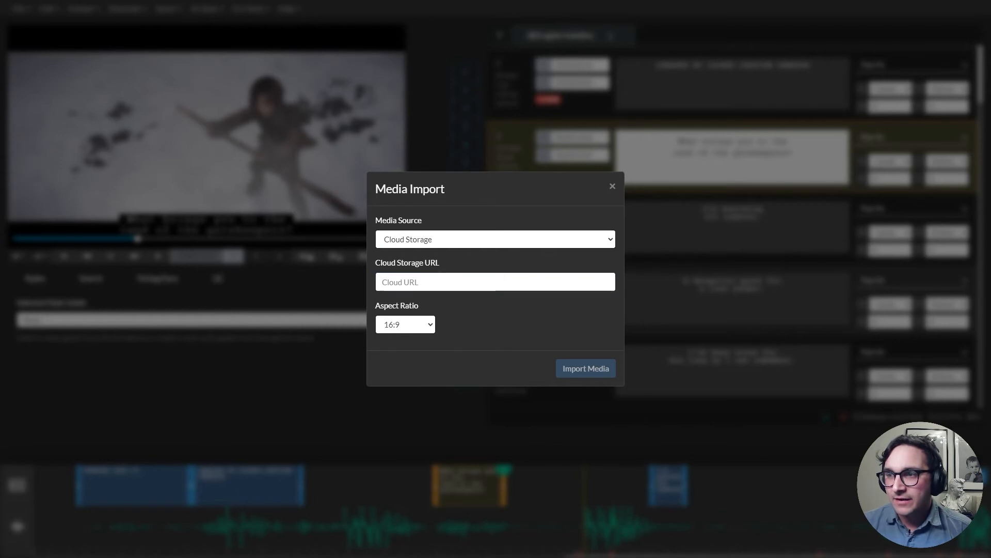
left_click(506, 276)
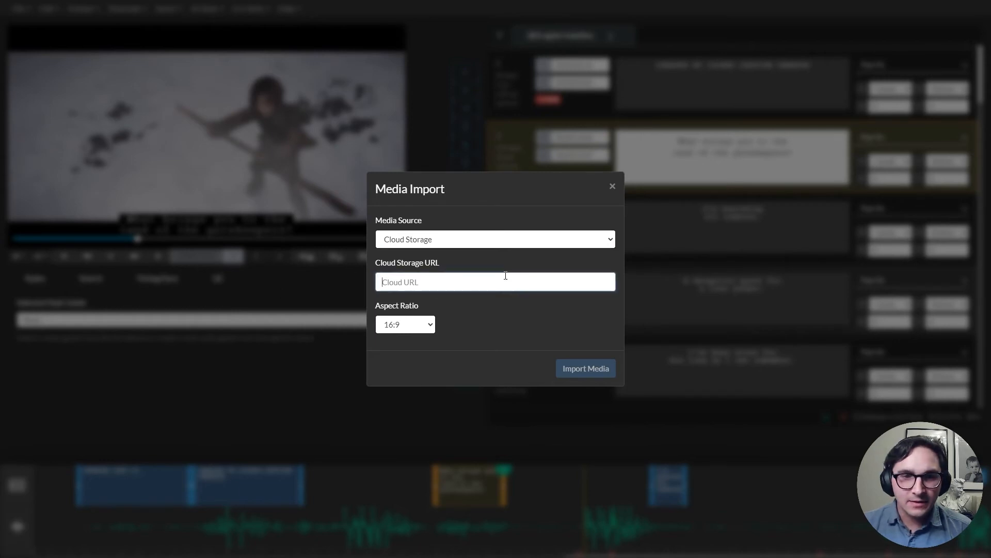
type("https://cc-converter-test.s3.us-east-2.amazonaws.com/trailer.mp4")
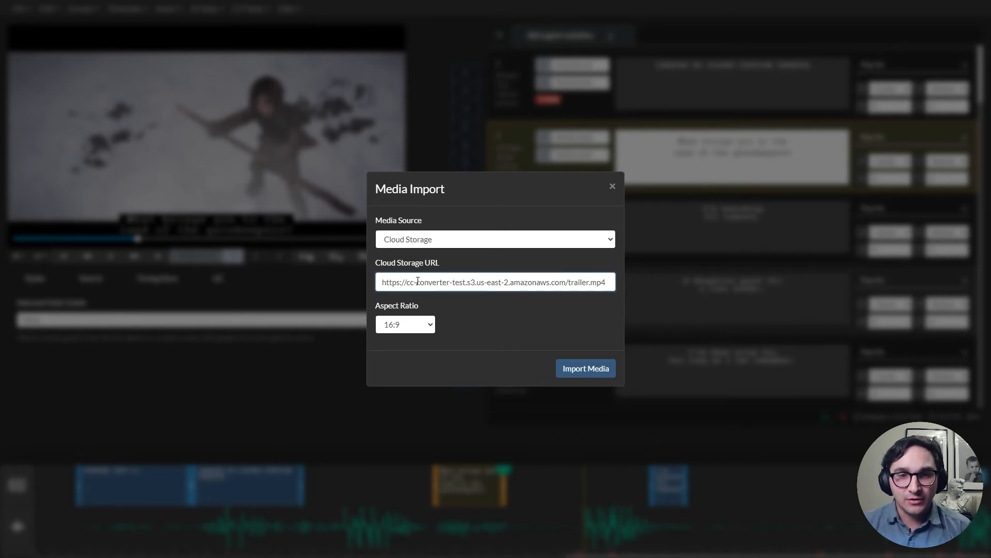
left_click_drag(410, 282, 491, 282)
left_click(599, 378)
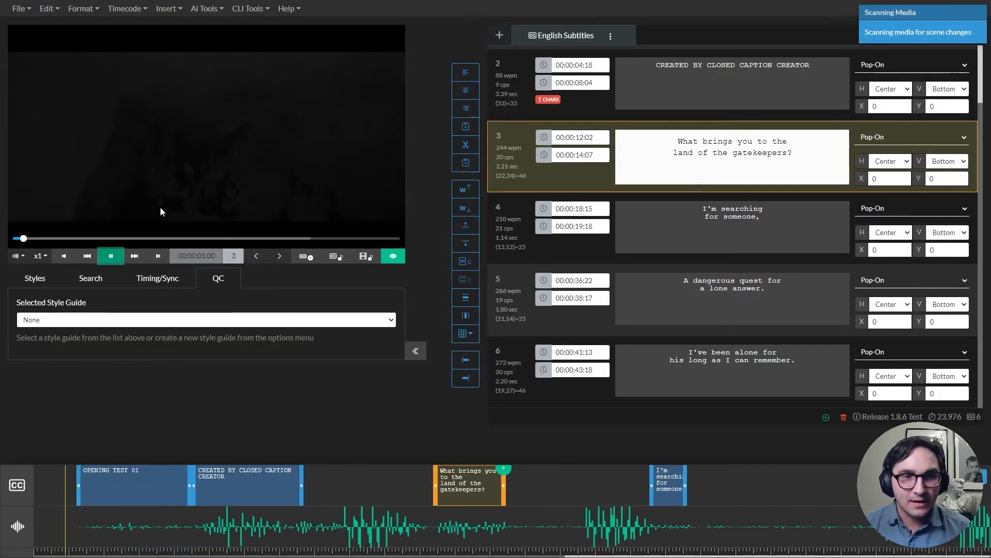
Submit an Automatic Transcription job with Assembly AI, English - Global, 2 speakers and the Broadcast/TV/Podcast profile
left_click(117, 261)
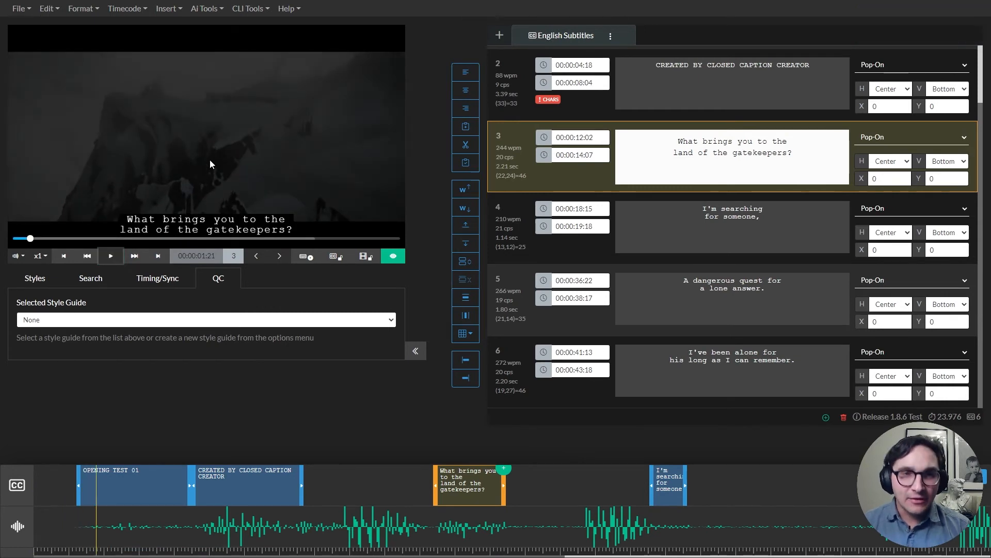
left_click(215, 14)
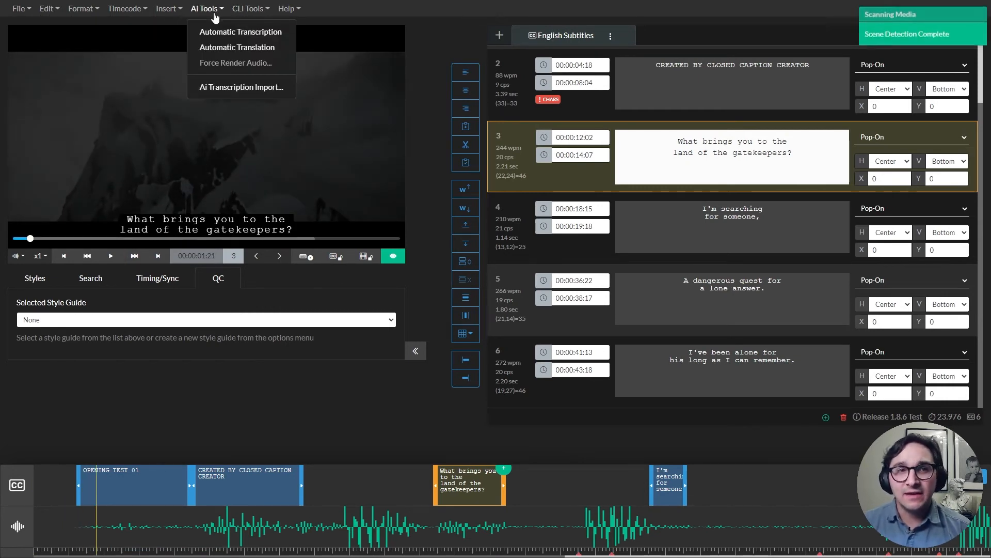
left_click(221, 36)
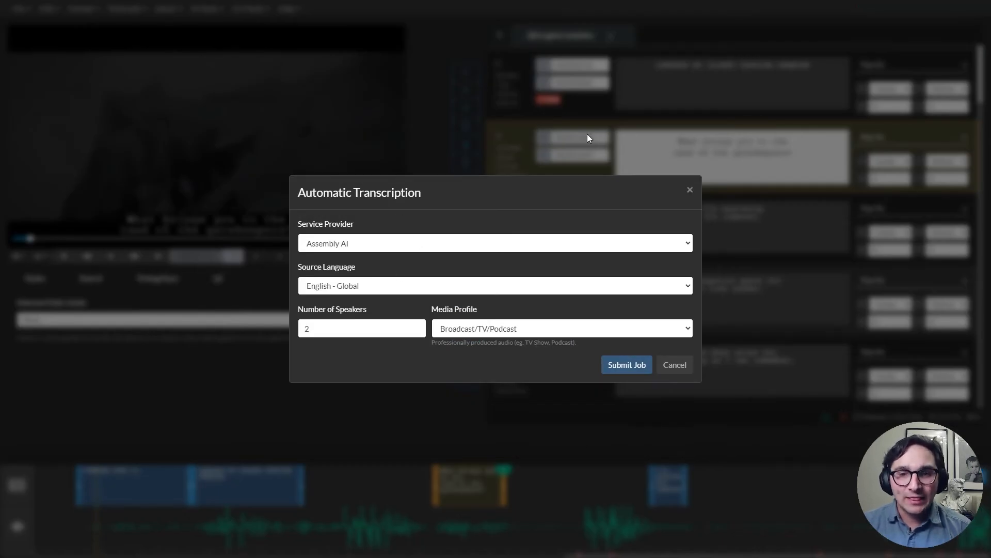
left_click(645, 371)
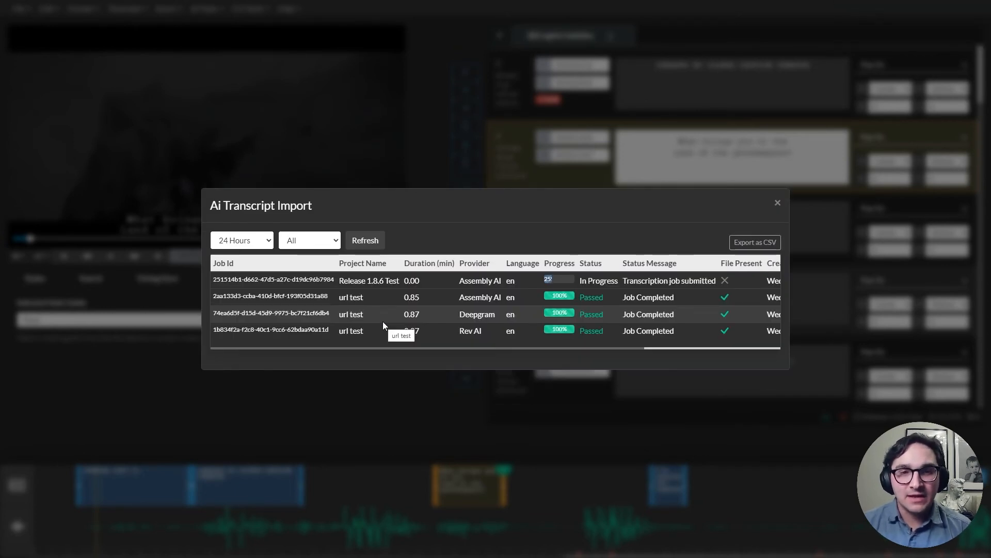
Review the transcription jobs listed in the AI Transcript Import dialog, selecting each job in turn, then close the dialog
left_click(436, 284)
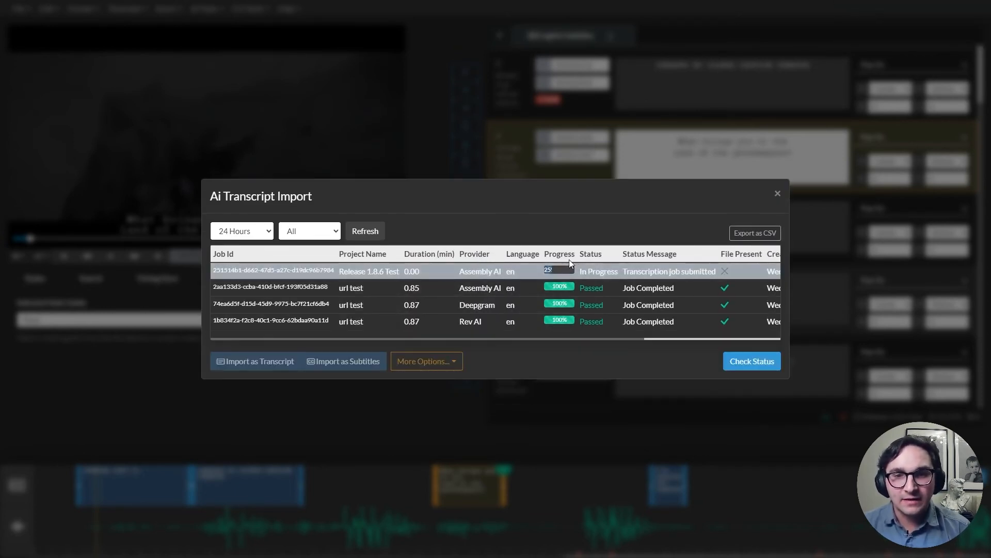
left_click(383, 287)
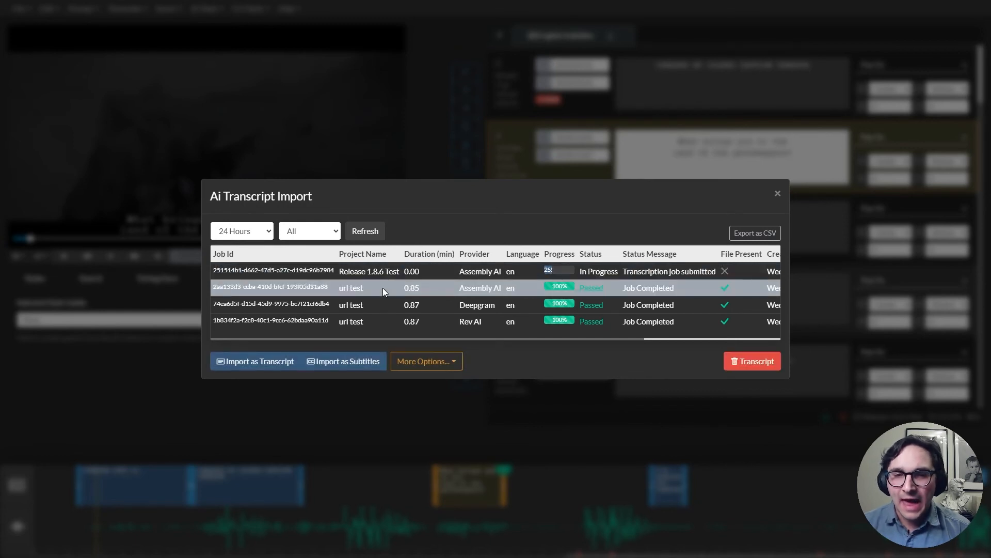
left_click(452, 302)
left_click(448, 324)
left_click(448, 293)
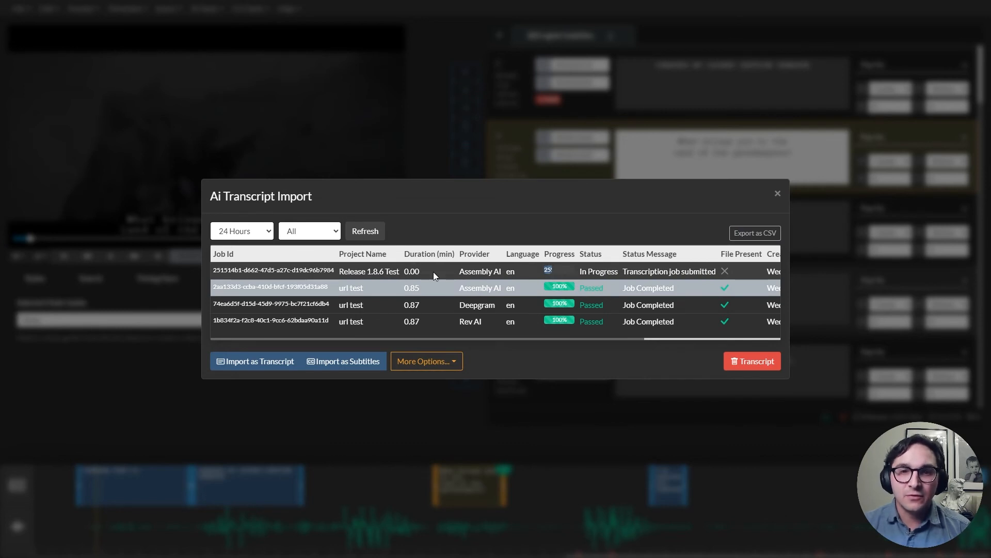
left_click(432, 305)
left_click(432, 321)
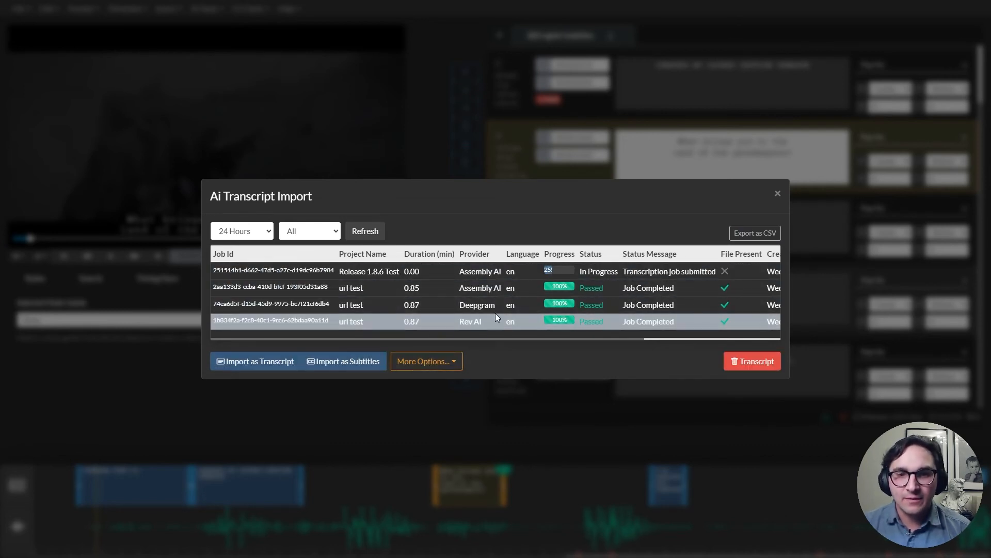
left_click(792, 193)
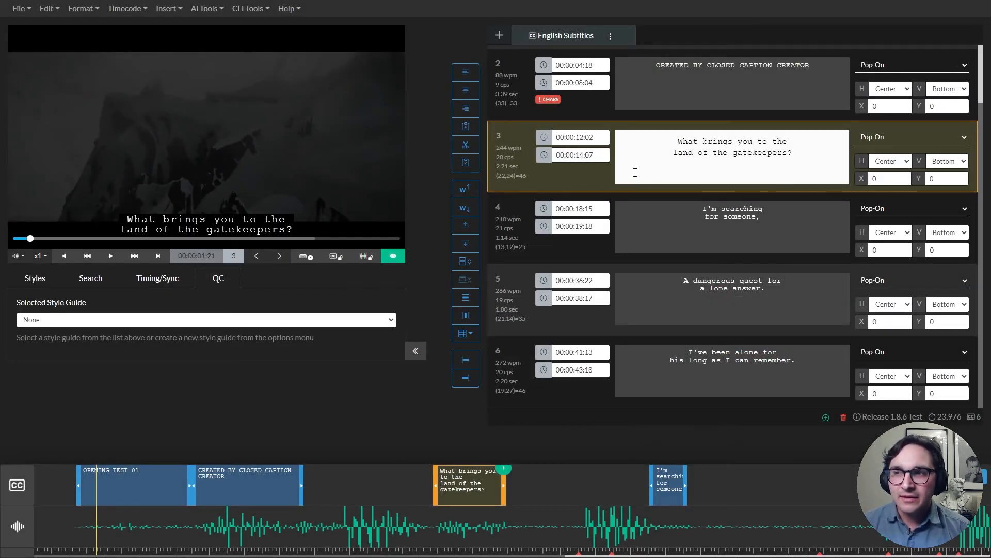
Run Automatic Translation of English Subtitles with Modern MT from English to French
left_click(208, 10)
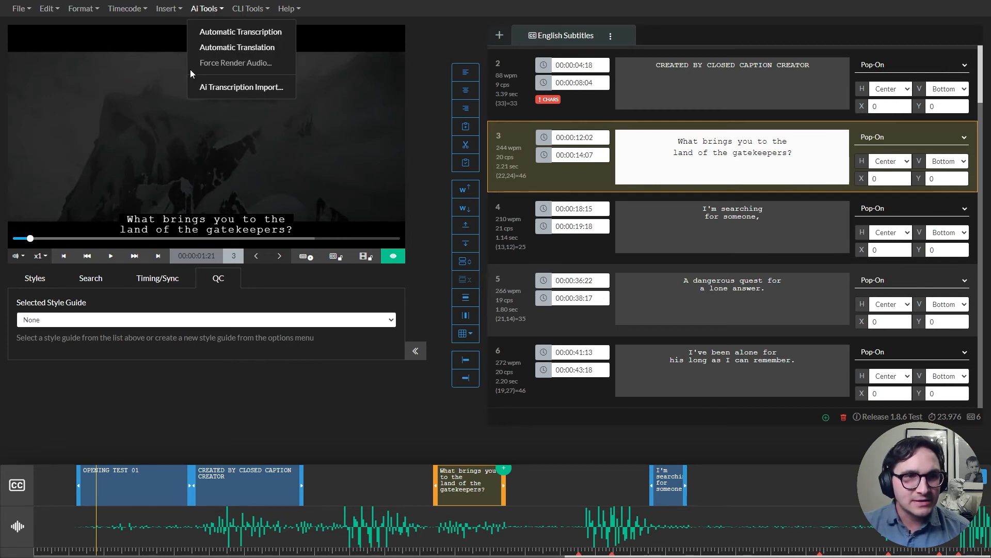
left_click(215, 51)
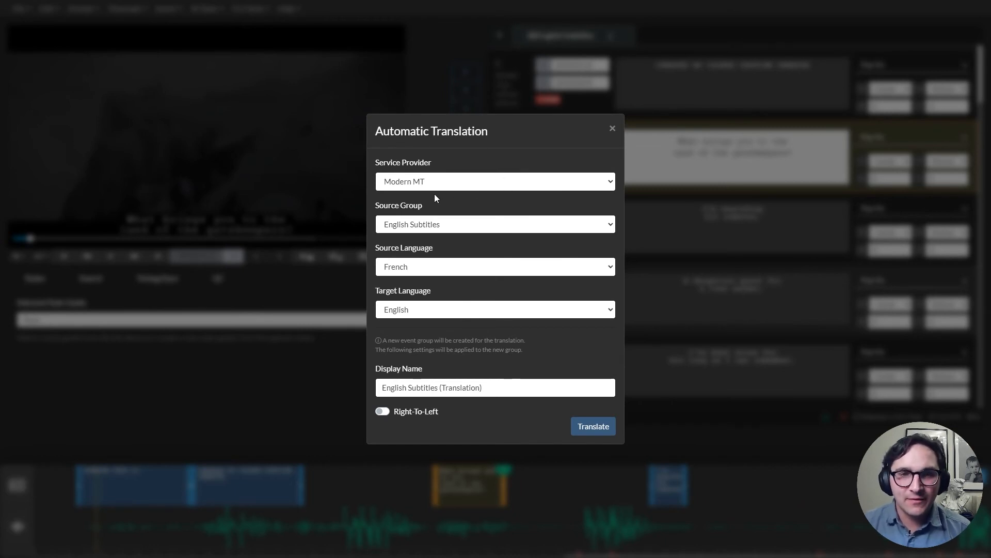
left_click(498, 178)
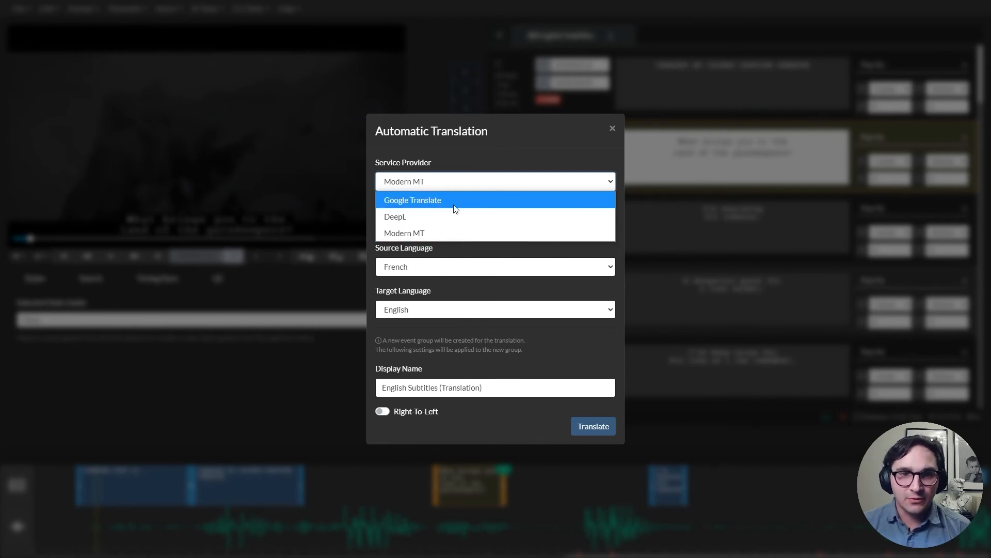
left_click(442, 235)
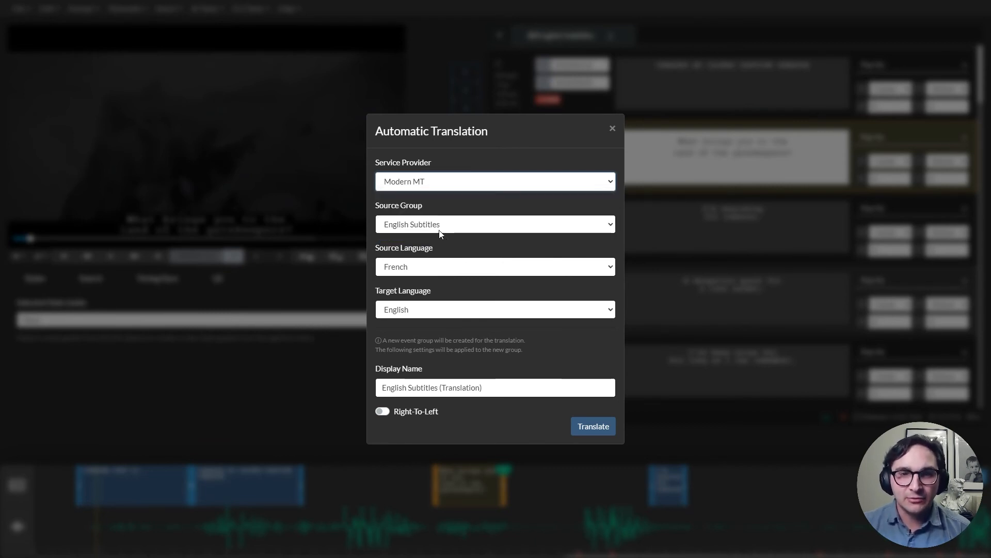
left_click(455, 274)
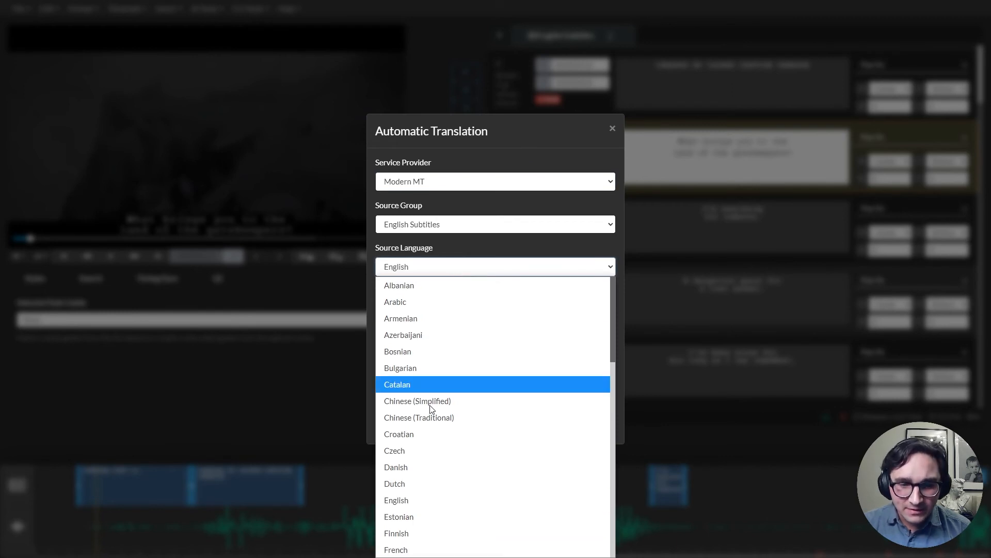
left_click(429, 497)
left_click(443, 310)
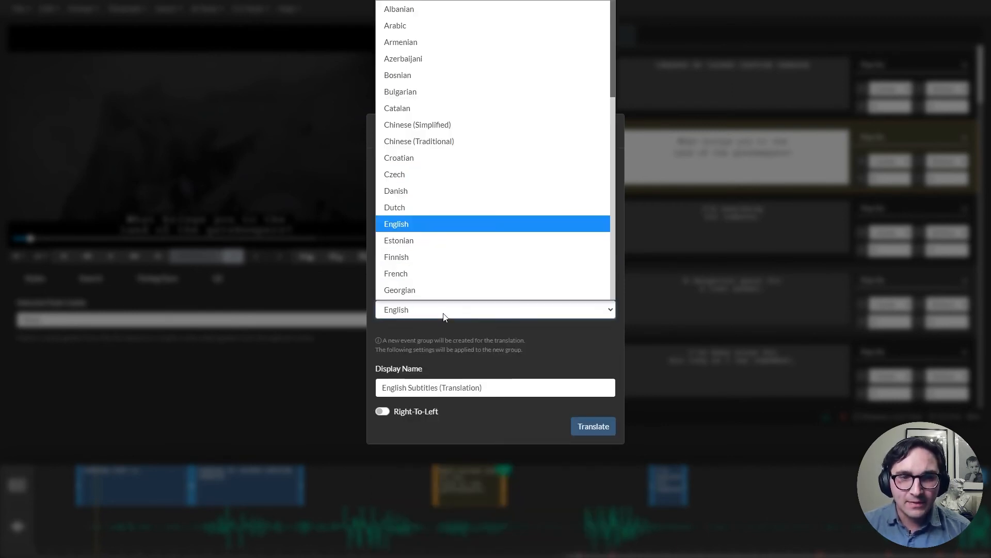
left_click(433, 258)
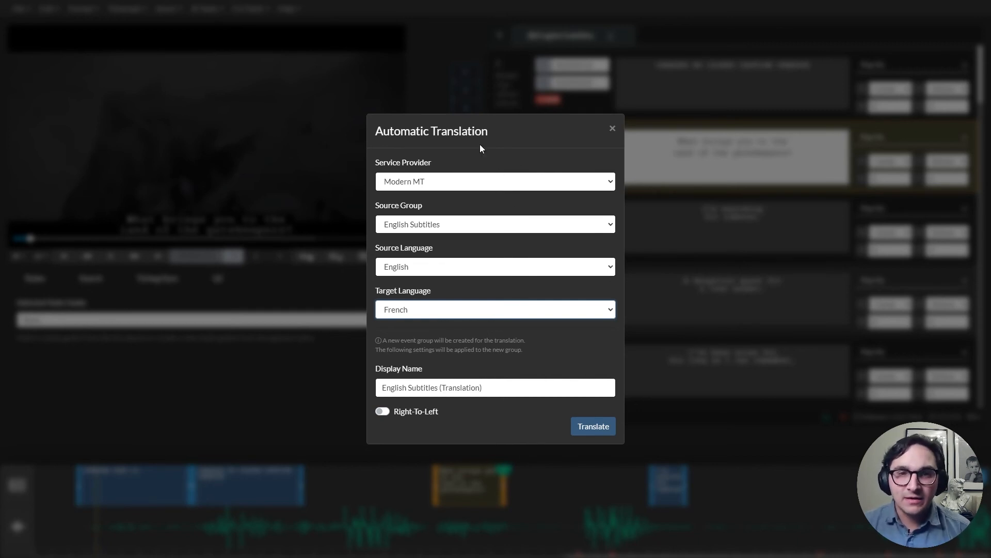
left_click(604, 424)
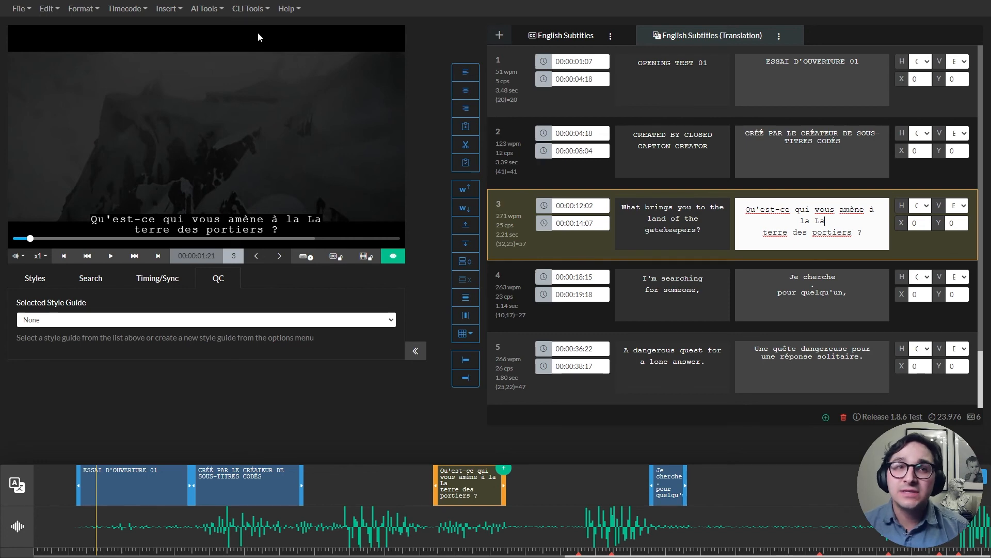
Open the Drastic Technologies CLI tool dialog to view its options, then close it
left_click(248, 9)
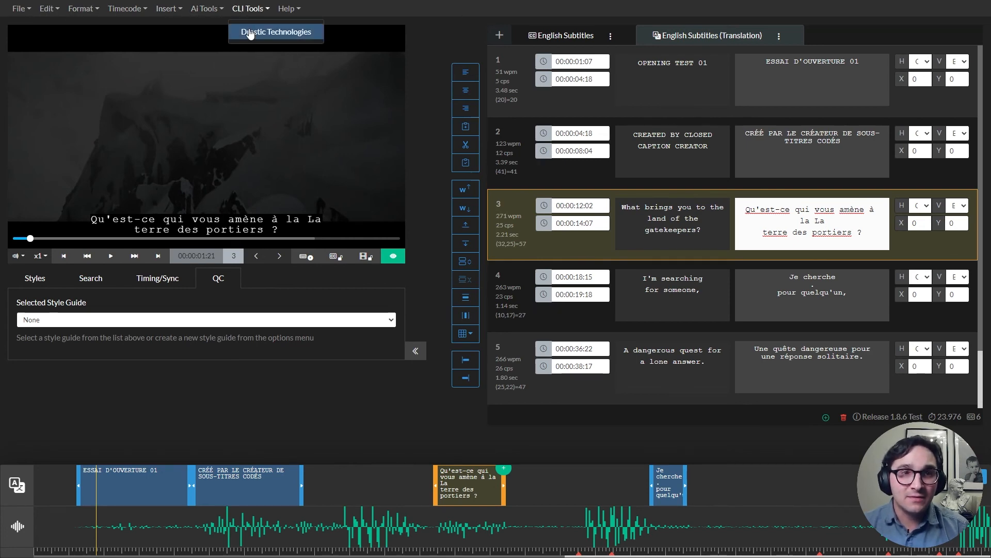
left_click(278, 31)
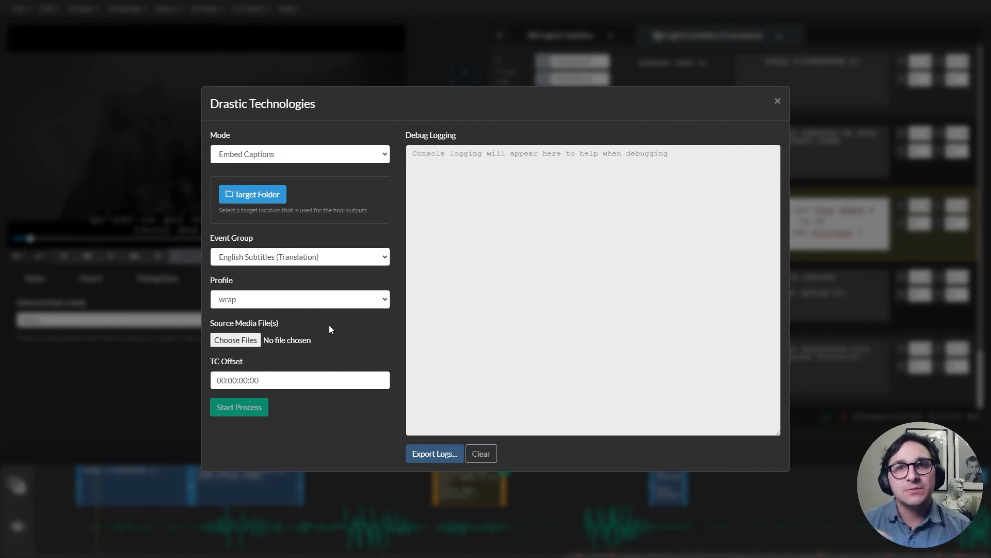
left_click(778, 101)
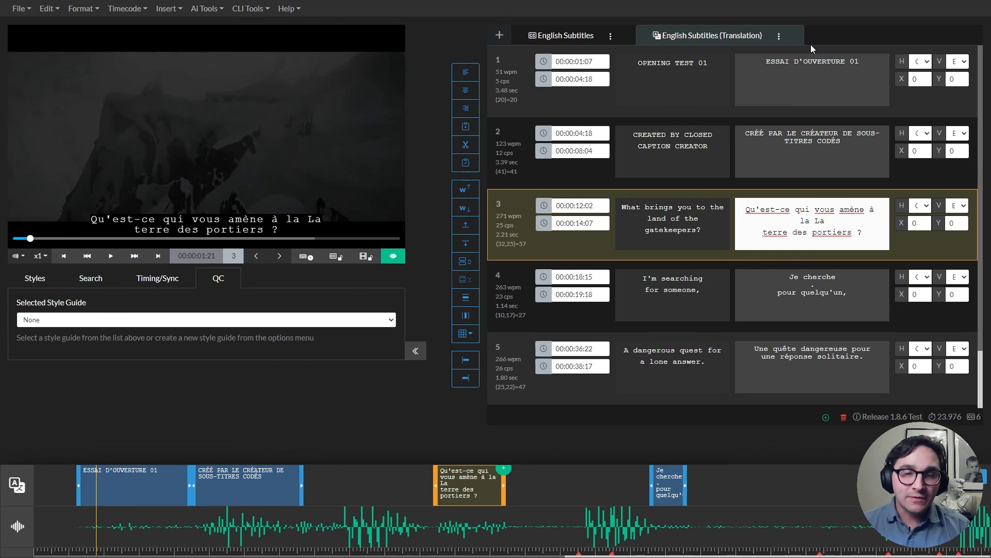